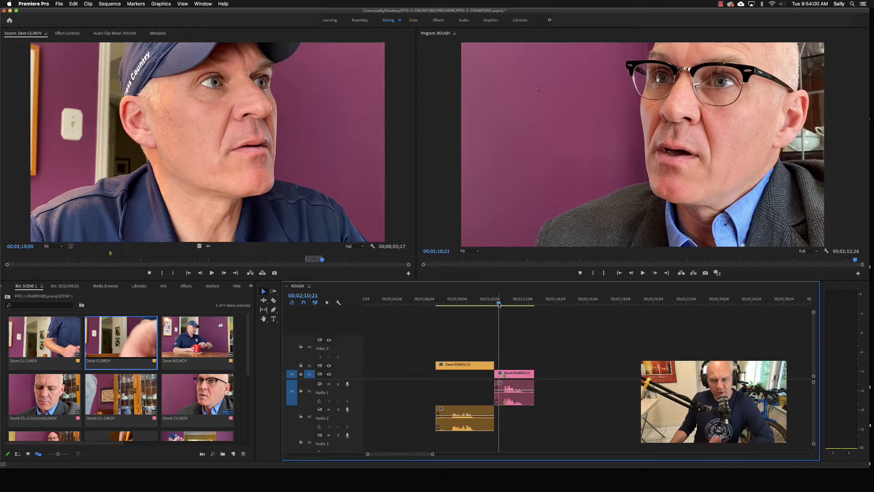
Step: Apply the default audio transition to both ends of the pink David-CU.MOV clip's audio on Audio 1
{"action": "mouse_move", "coordinate": [499, 304]}
{"action": "left_mouse_down"}
{"action": "mouse_move", "coordinate": [470, 302]}
{"action": "mouse_move", "coordinate": [511, 302]}
{"action": "left_mouse_up"}
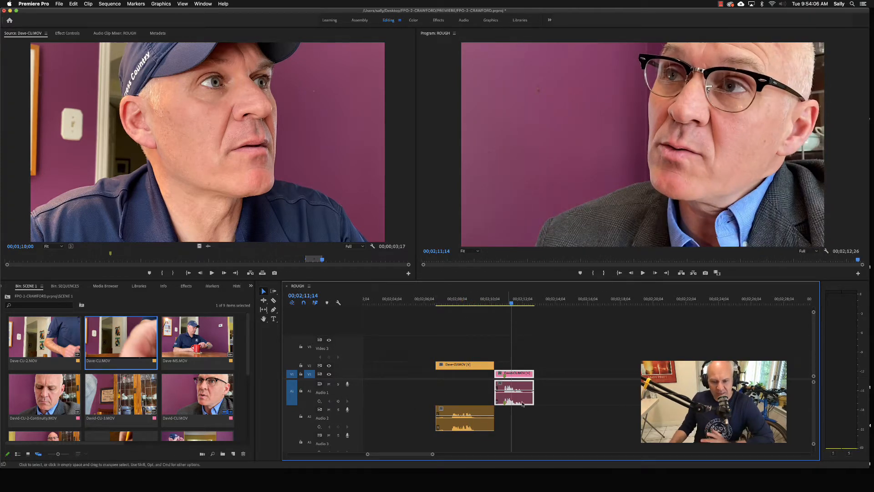
{"action": "left_click", "coordinate": [566, 397]}
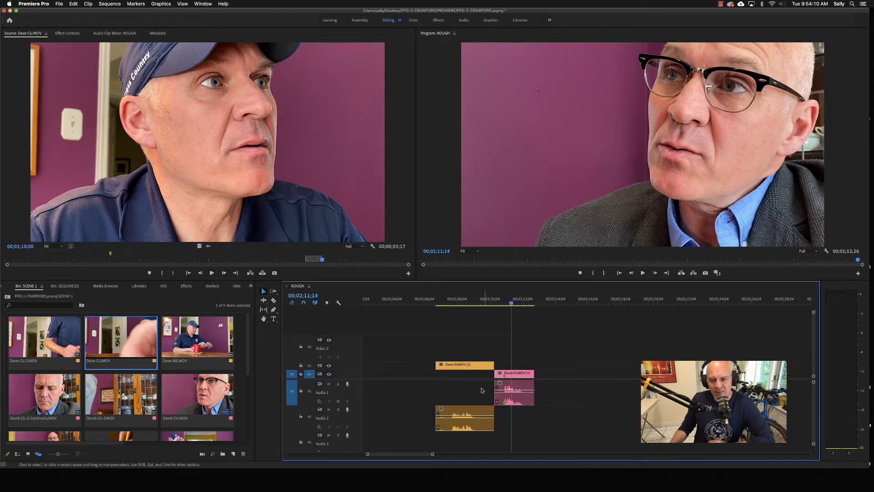
{"action": "left_click_drag", "start_coordinate": [512, 306], "coordinate": [533, 339]}
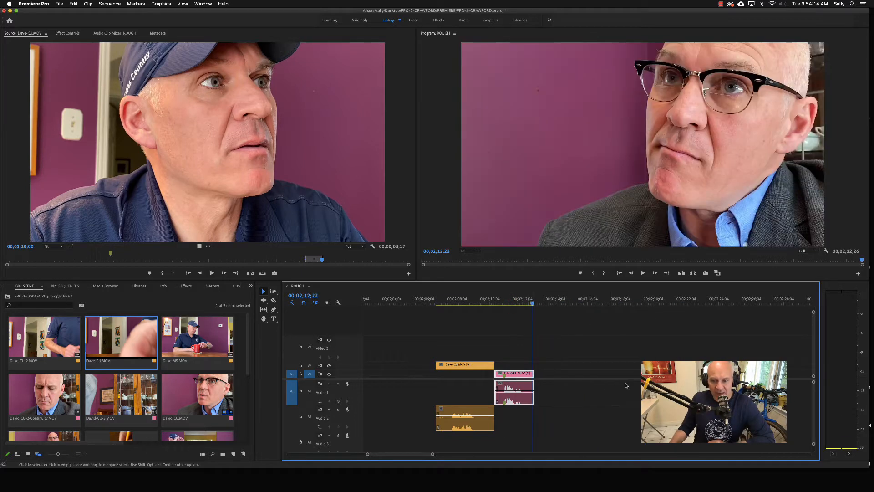
{"action": "left_click", "coordinate": [645, 392]}
{"action": "left_click_drag", "start_coordinate": [627, 391], "coordinate": [379, 387]}
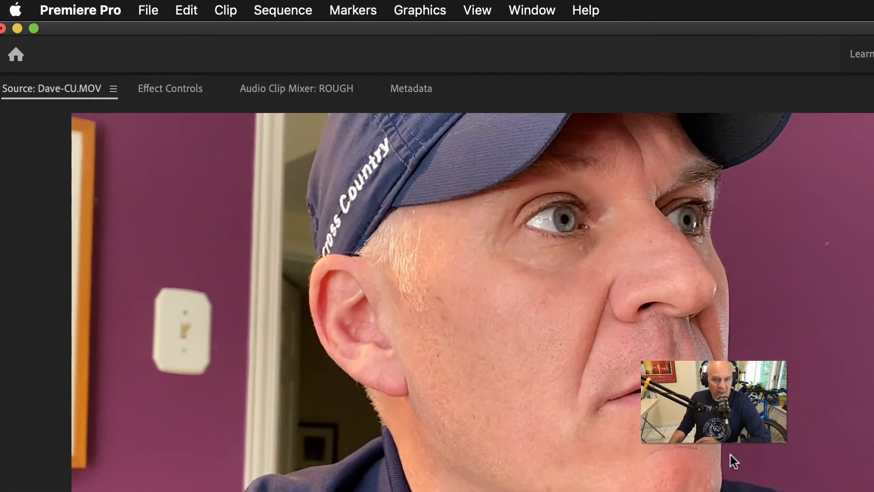
{"action": "left_click", "coordinate": [289, 11]}
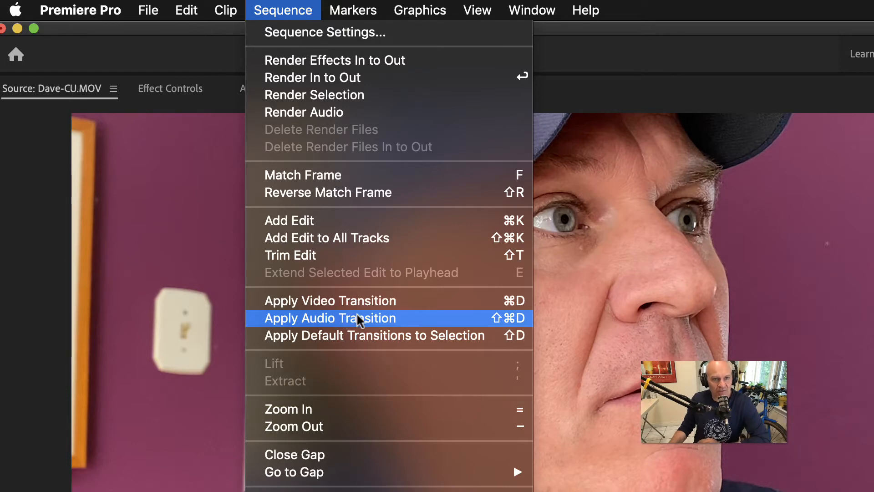
{"action": "left_click", "coordinate": [516, 302]}
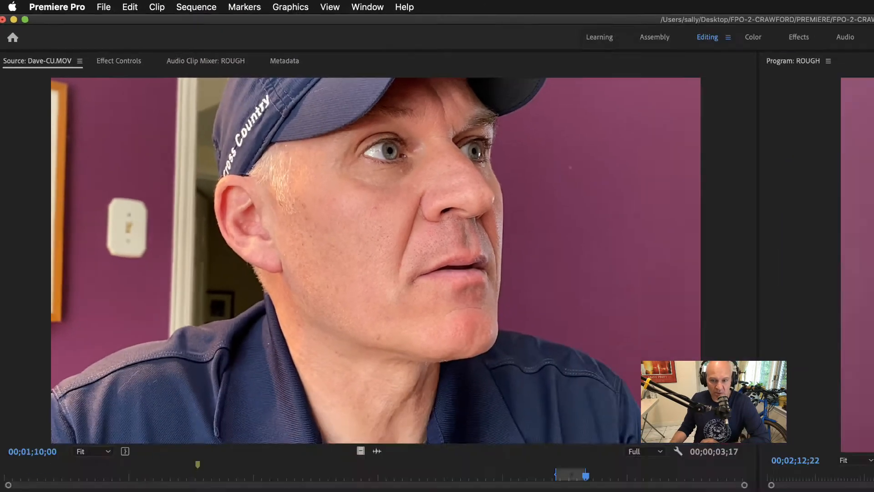
{"action": "left_click", "coordinate": [516, 303]}
{"action": "key", "text": "shift+super+d"}
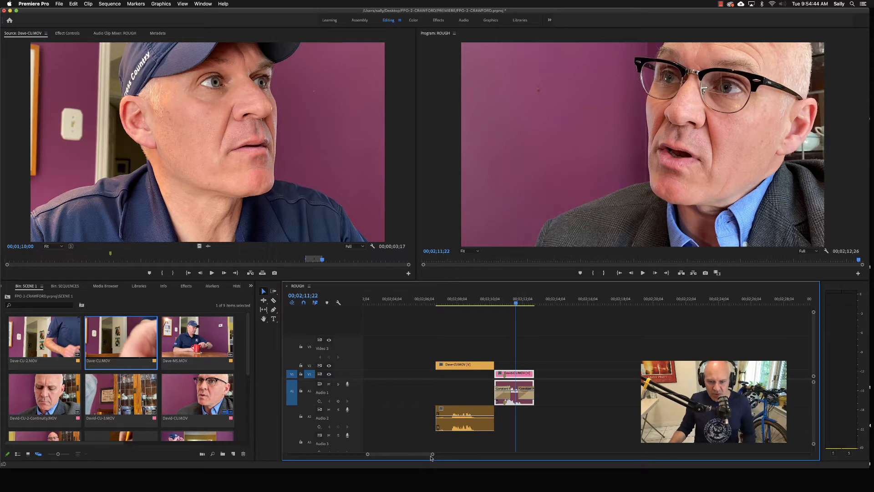
Step: Set the duration of both Constant Power transitions on the David-CU.MOV audio to 15 frames
{"action": "left_click_drag", "start_coordinate": [433, 454], "coordinate": [404, 454]}
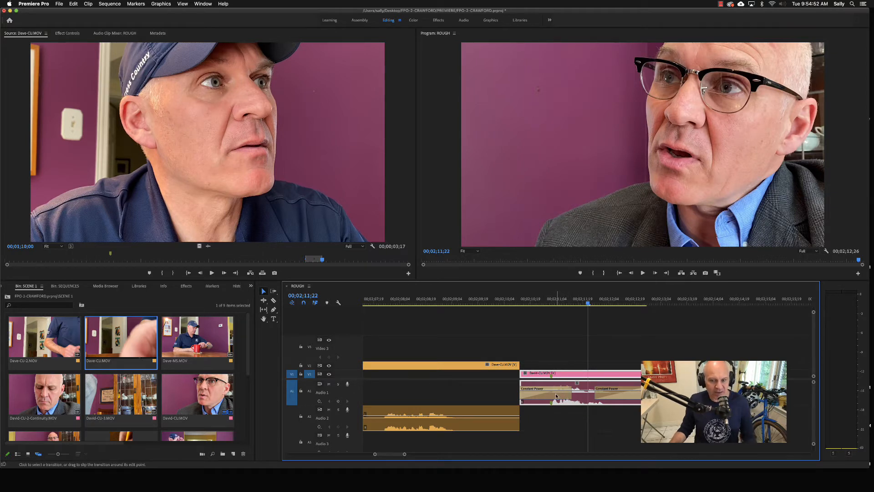
{"action": "double_click", "coordinate": [539, 395]}
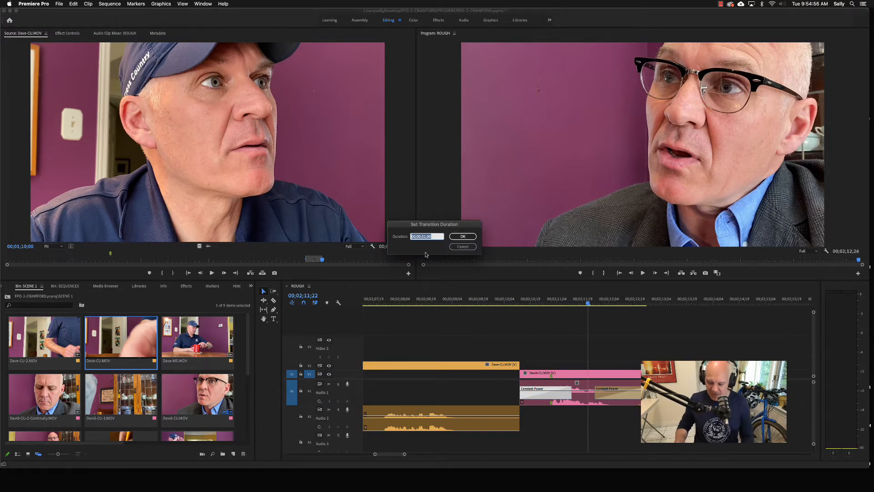
{"action": "type", "text": "15"}
{"action": "key", "text": "Return"}
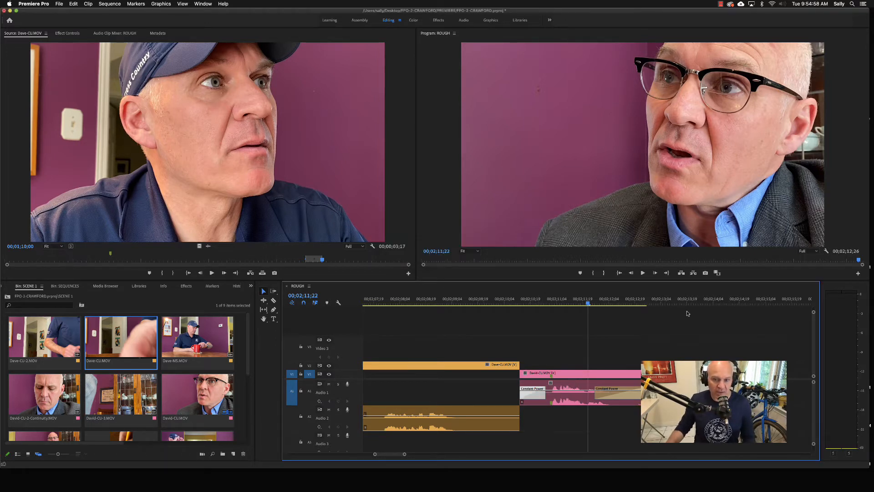
{"action": "double_click", "coordinate": [629, 394]}
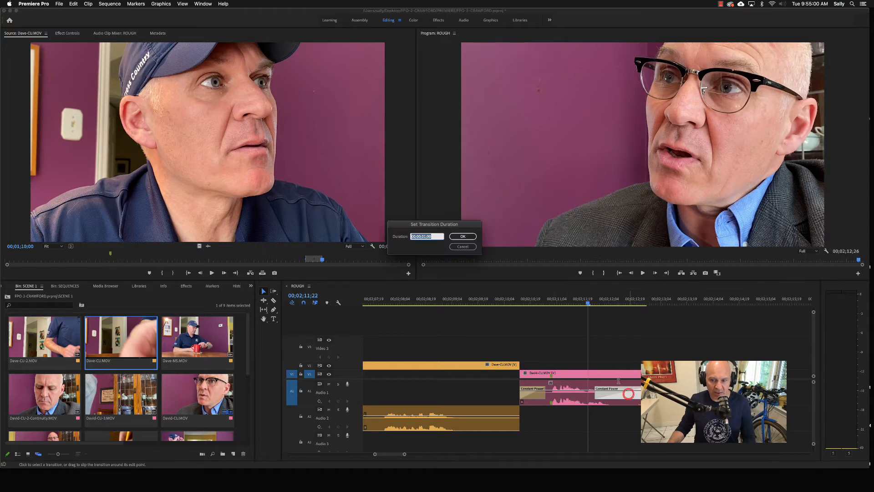
{"action": "type", "text": "15"}
{"action": "key", "text": "Return"}
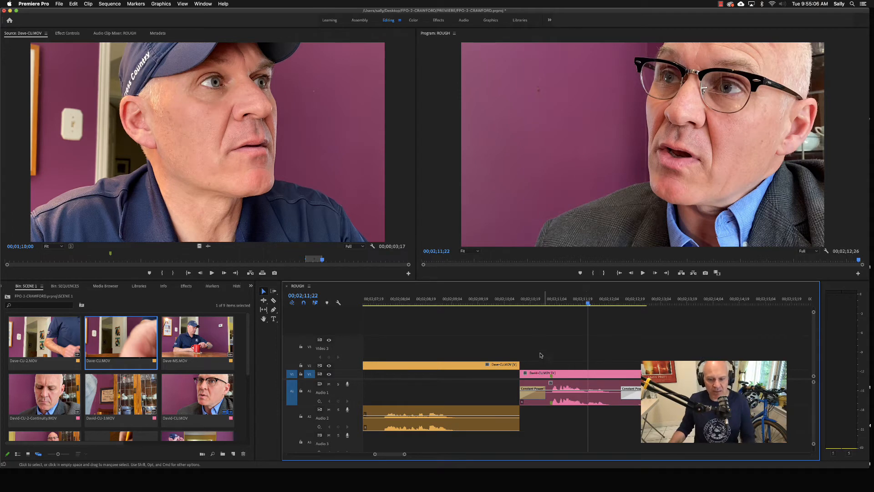
Step: Scrub back through the faded David-CU.MOV clip to before the orange Dave-CU.MOV clip, and select the Dave-CU.MOV clip
{"action": "left_click_drag", "start_coordinate": [586, 302], "coordinate": [623, 303]}
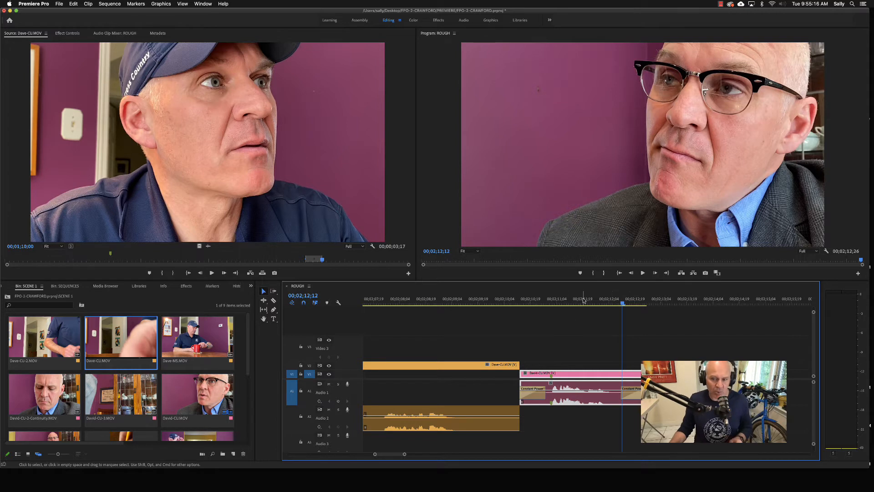
{"action": "left_click_drag", "start_coordinate": [583, 300], "coordinate": [538, 325]}
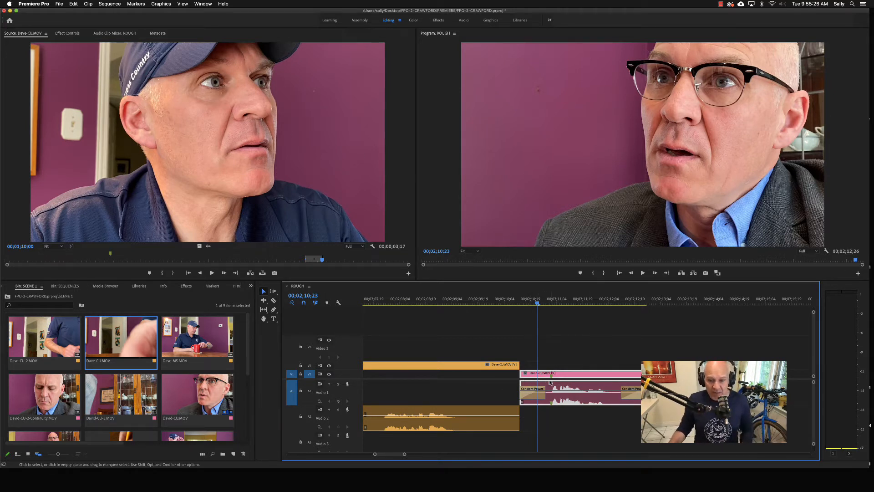
{"action": "left_click", "coordinate": [510, 300]}
{"action": "left_click_drag", "start_coordinate": [510, 300], "coordinate": [376, 327]}
{"action": "left_click", "coordinate": [475, 427]}
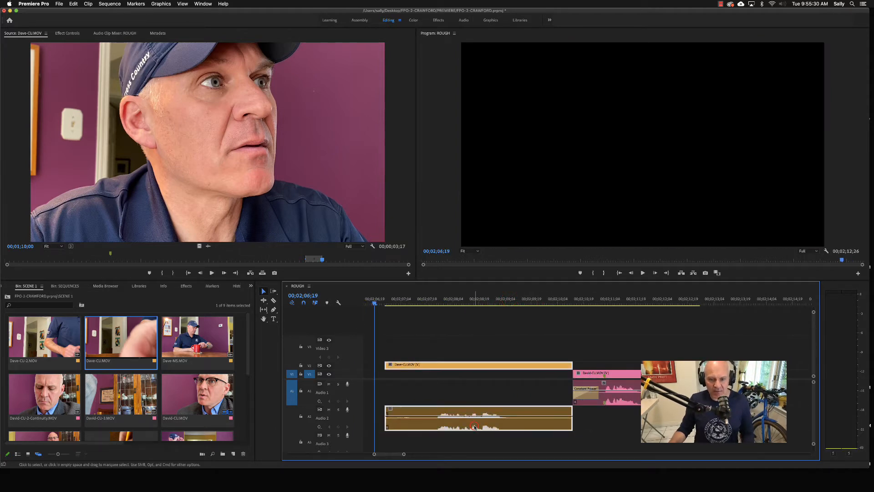
Step: Set the Audio Transition Default Duration to .3 seconds in the Timeline preferences
{"action": "left_click", "coordinate": [36, 5]}
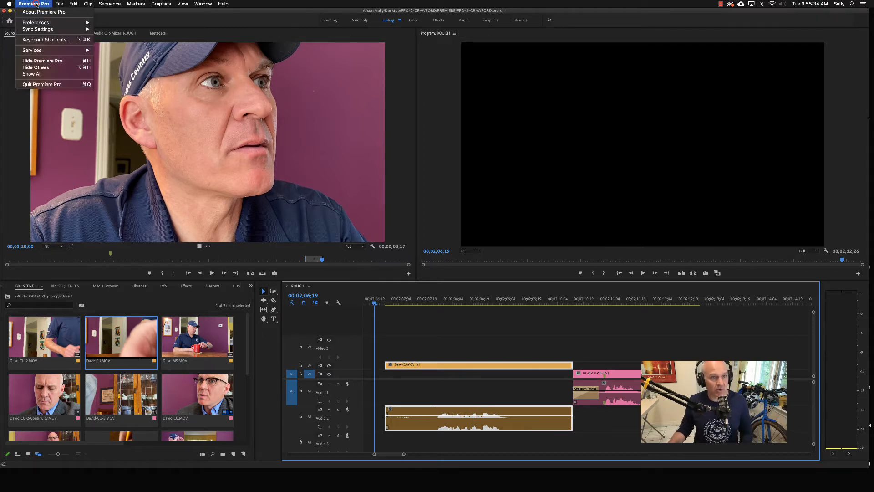
{"action": "mouse_move", "coordinate": [39, 22]}
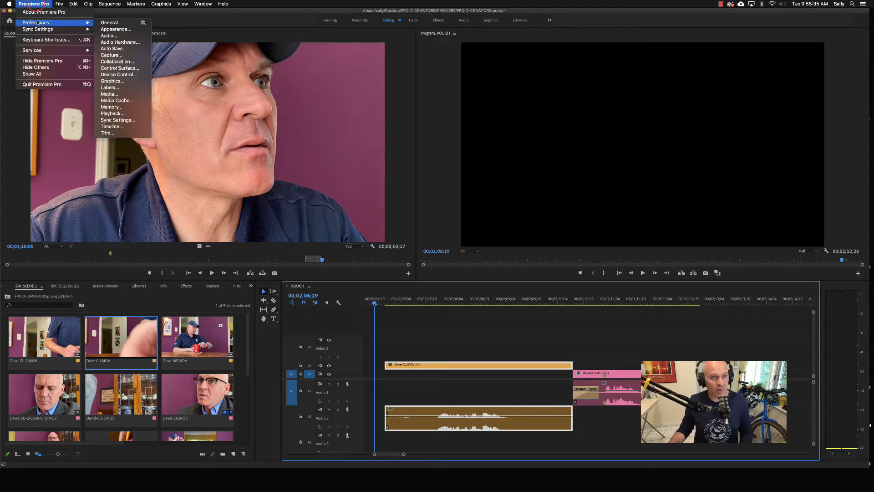
{"action": "left_click", "coordinate": [103, 126]}
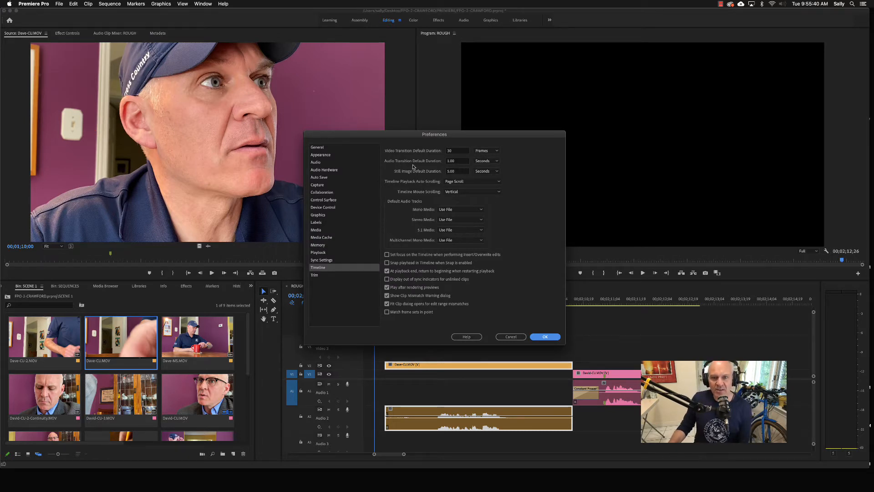
{"action": "left_click", "coordinate": [453, 162]}
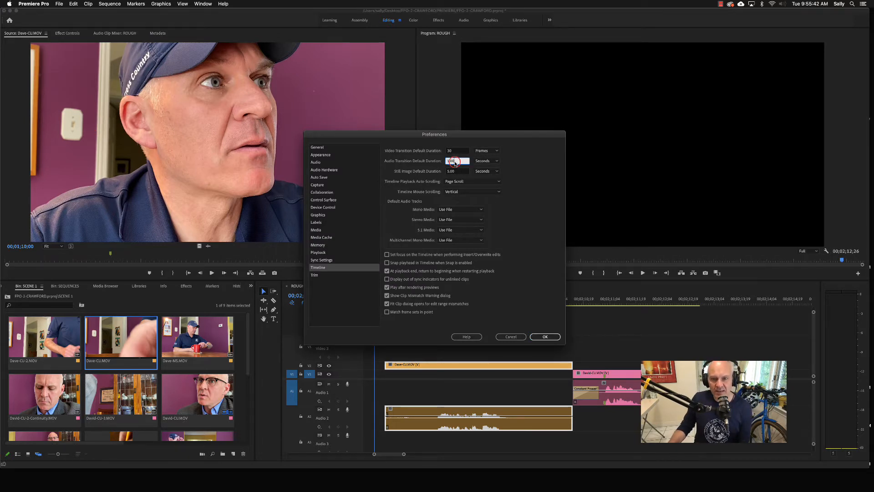
{"action": "type", "text": "0"}
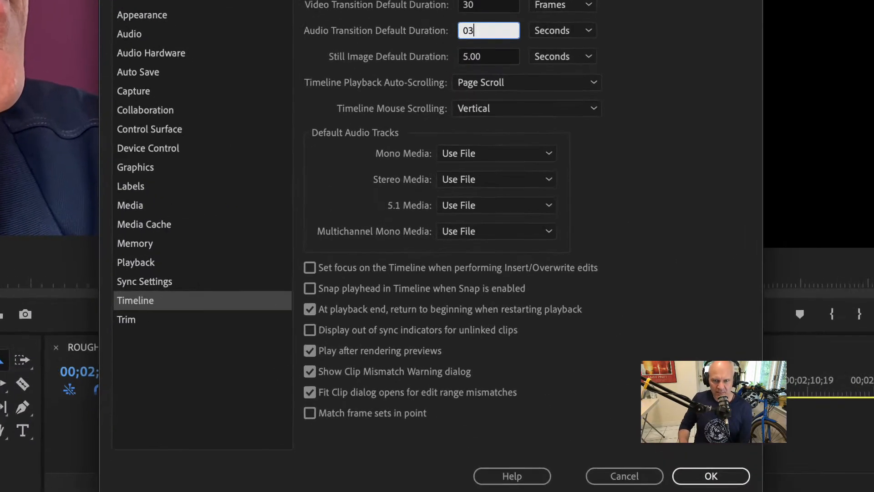
{"action": "key", "text": "BackSpace"}
{"action": "type", "text": "."}
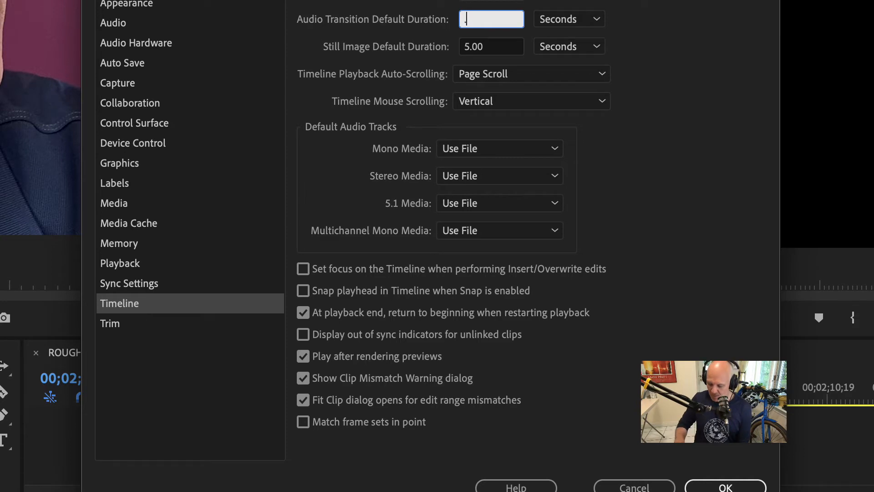
{"action": "type", "text": "3"}
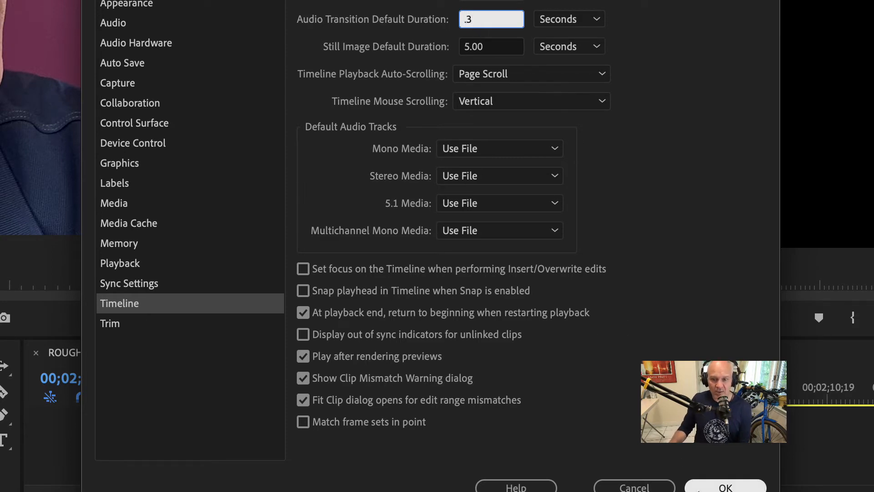
{"action": "left_click", "coordinate": [726, 486]}
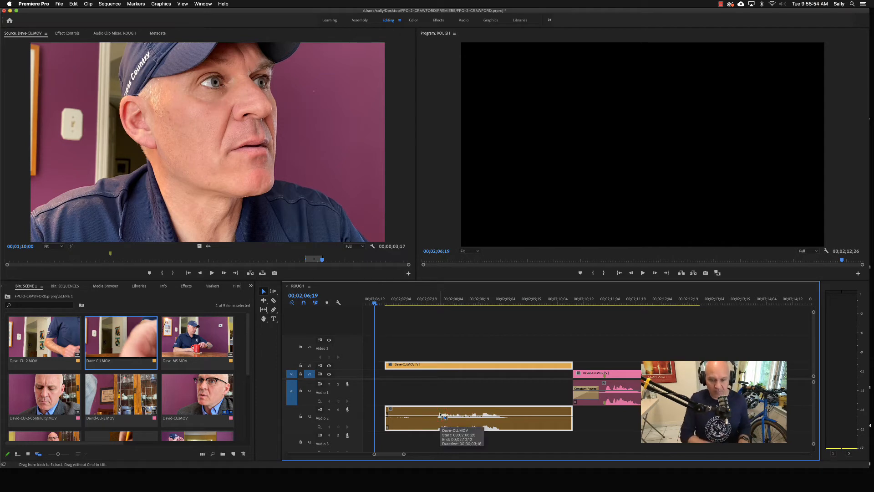
Step: Apply the default audio transition to both ends of the selected Dave-CU.MOV clip's audio and play back the two clips
{"action": "key", "text": "shift+super+d"}
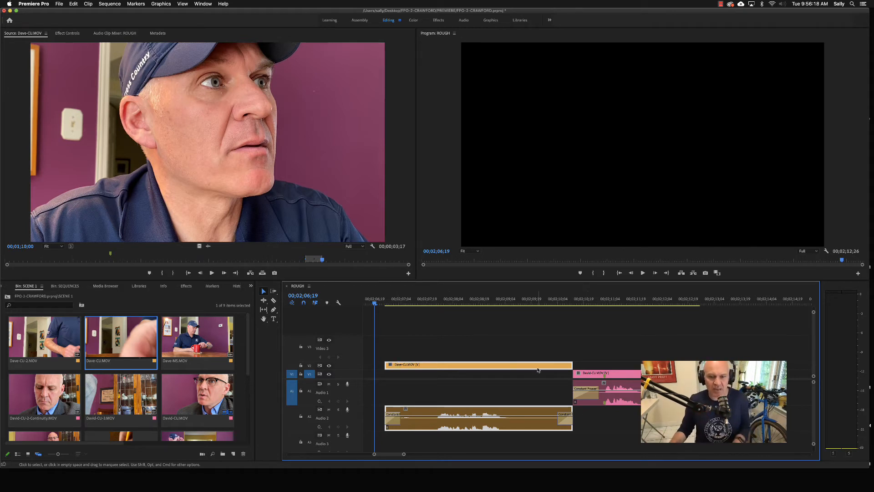
{"action": "key", "text": "space"}
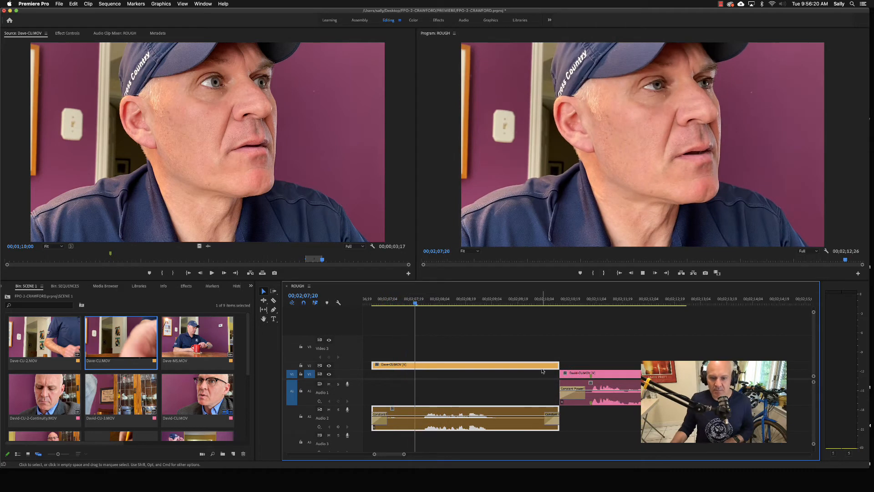
{"action": "key", "text": "space"}
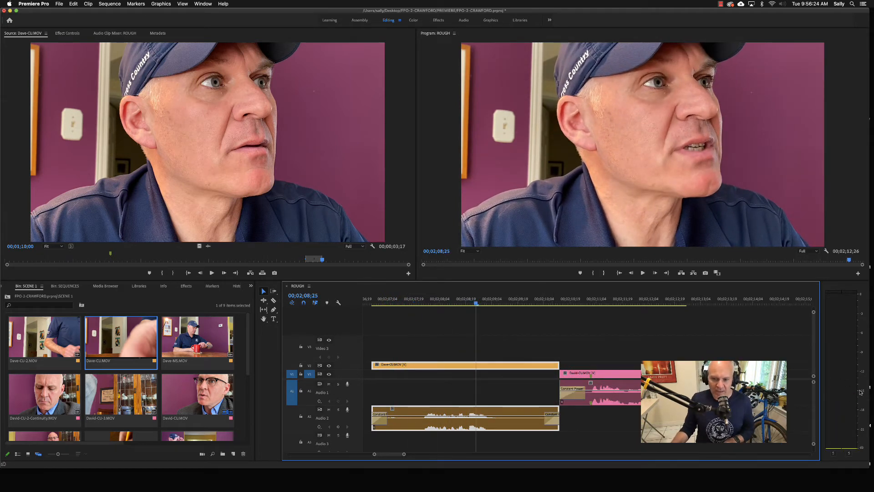
{"action": "key", "text": "space"}
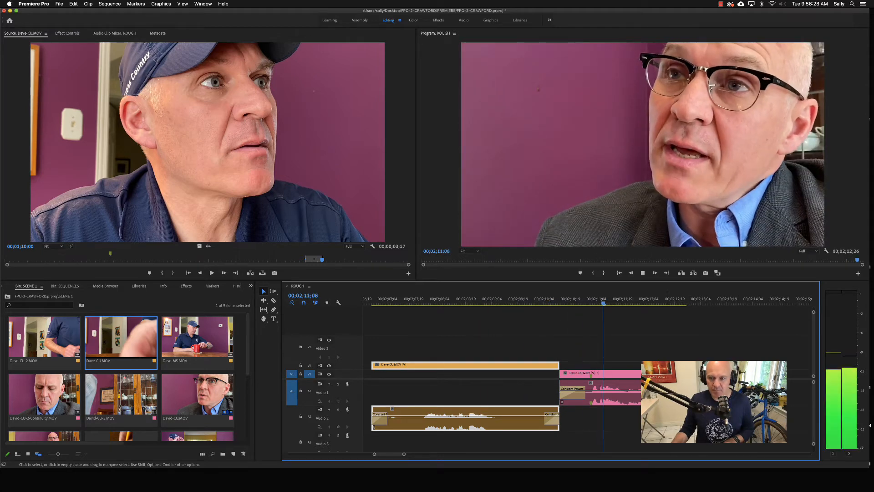
{"action": "key", "text": "space"}
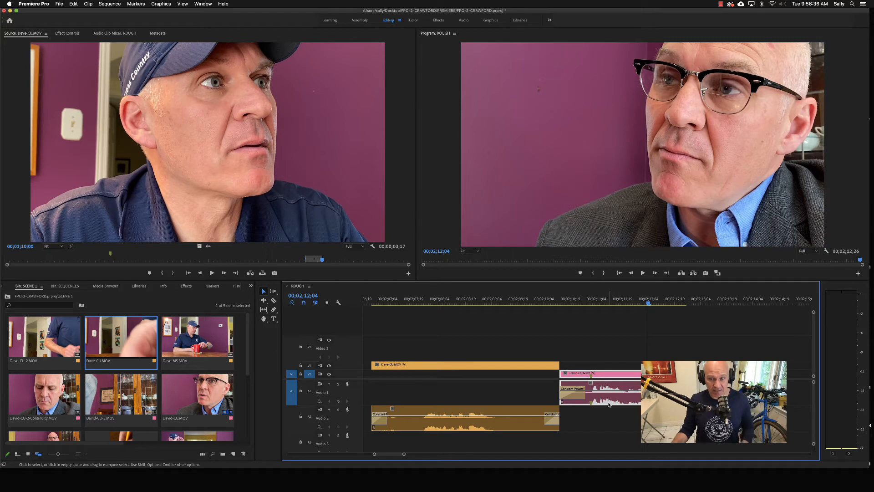
Step: Switch to the Audio workspace, then collapse and re-expand the audio tracks in the ROUGH sequence
{"action": "key", "text": "cmd+s"}
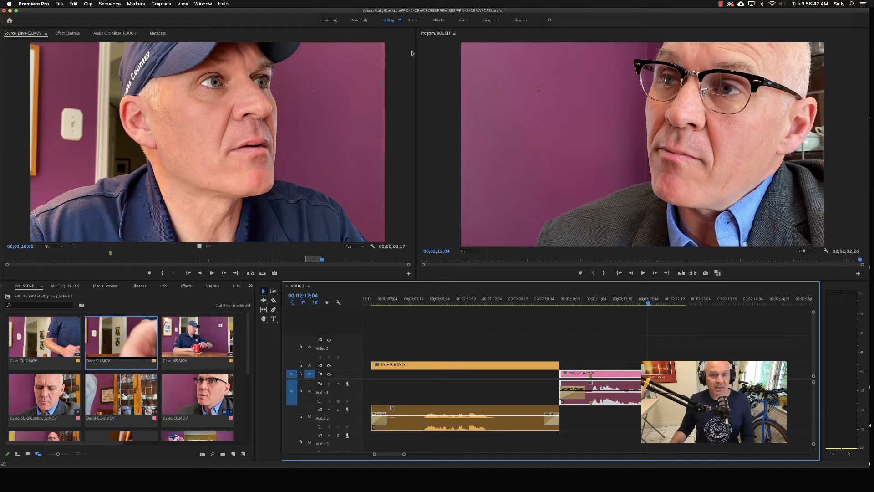
{"action": "left_click", "coordinate": [464, 20]}
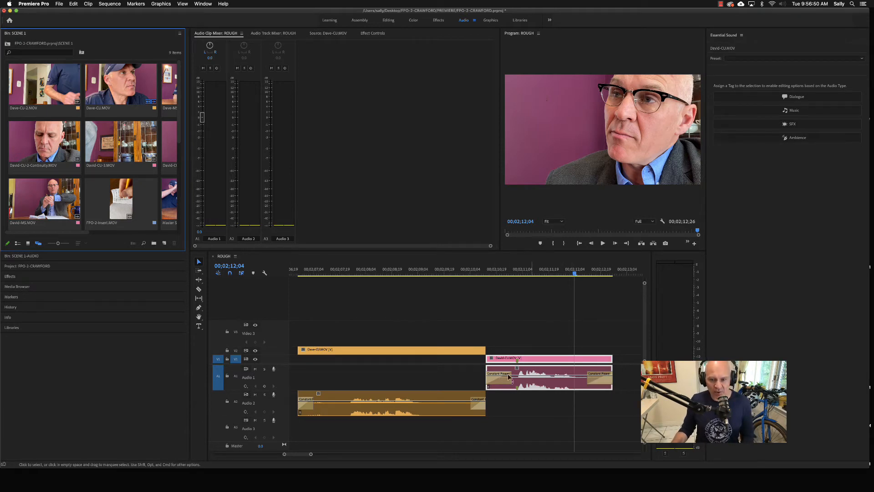
{"action": "double_click", "coordinate": [283, 378]}
{"action": "double_click", "coordinate": [284, 387]}
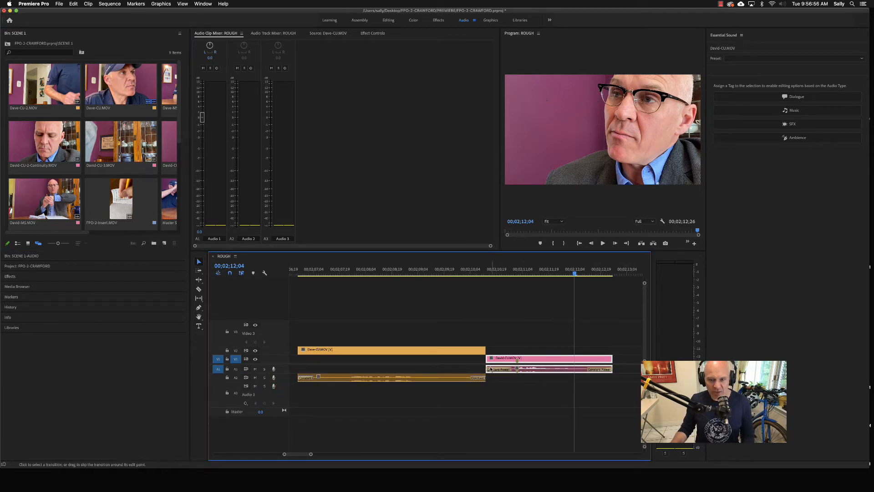
{"action": "double_click", "coordinate": [285, 371]}
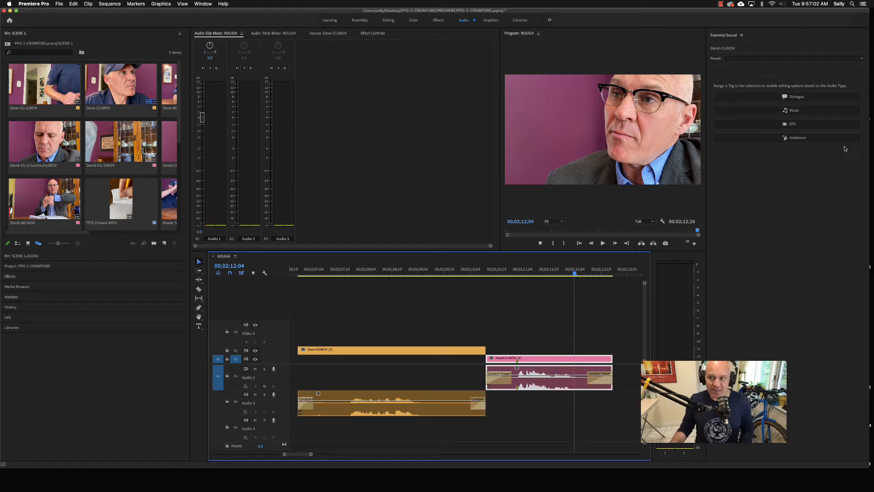
Step: Tag the selected David-CU.MOV clip as Dialogue and apply the Make Close Up preset to it
{"action": "left_click", "coordinate": [789, 96]}
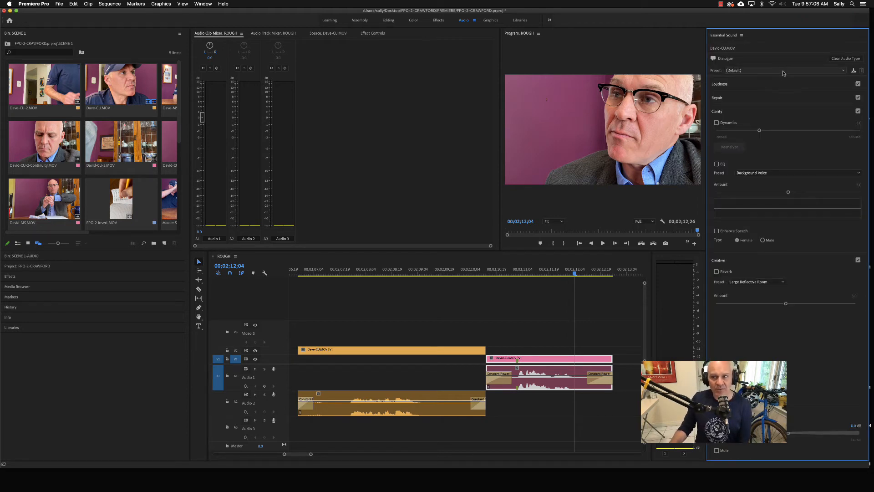
{"action": "left_click", "coordinate": [783, 71]}
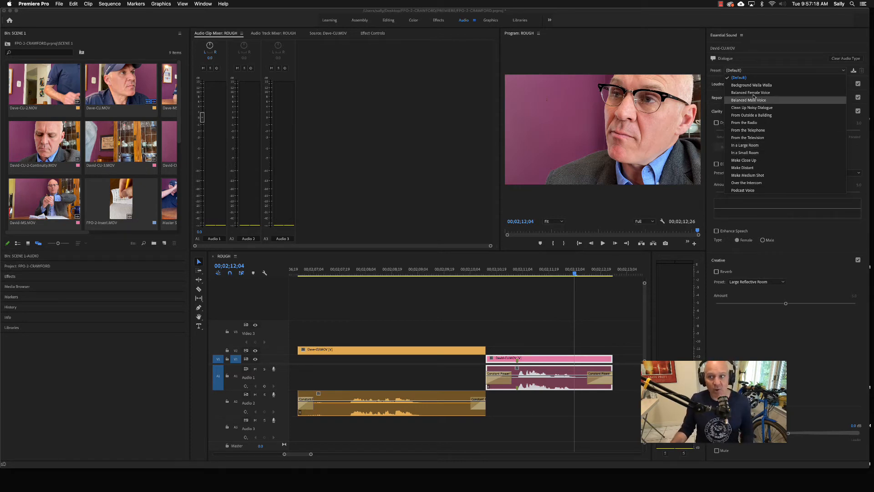
{"action": "left_click", "coordinate": [761, 161]}
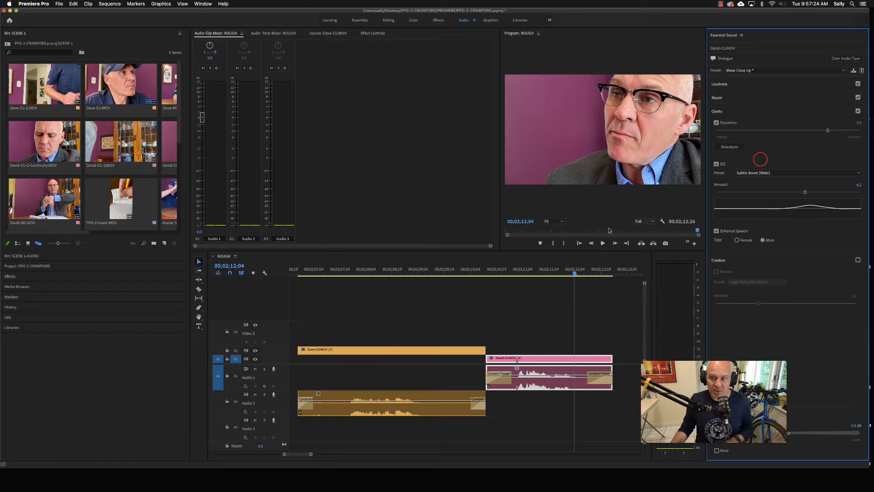
Step: Play back the David-CU.MOV clip's dialogue from about 00;02;10;27 to hear the applied preset
{"action": "left_click_drag", "start_coordinate": [576, 274], "coordinate": [511, 287]}
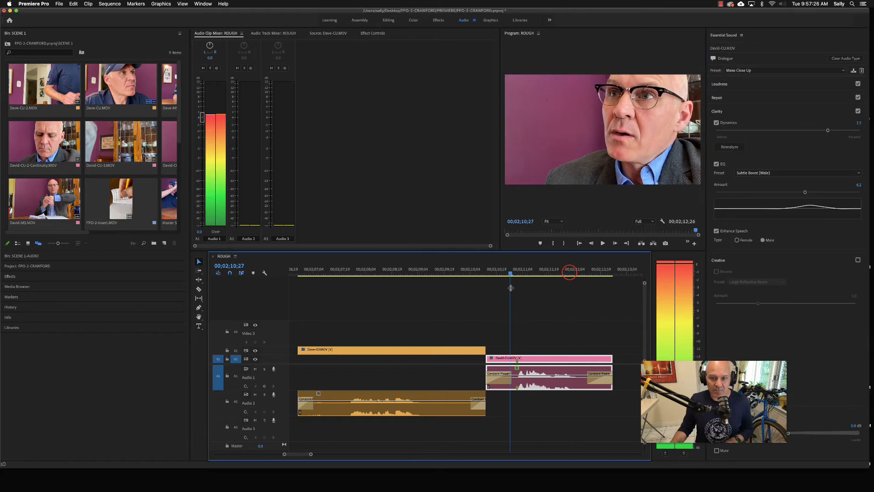
{"action": "key", "text": "space"}
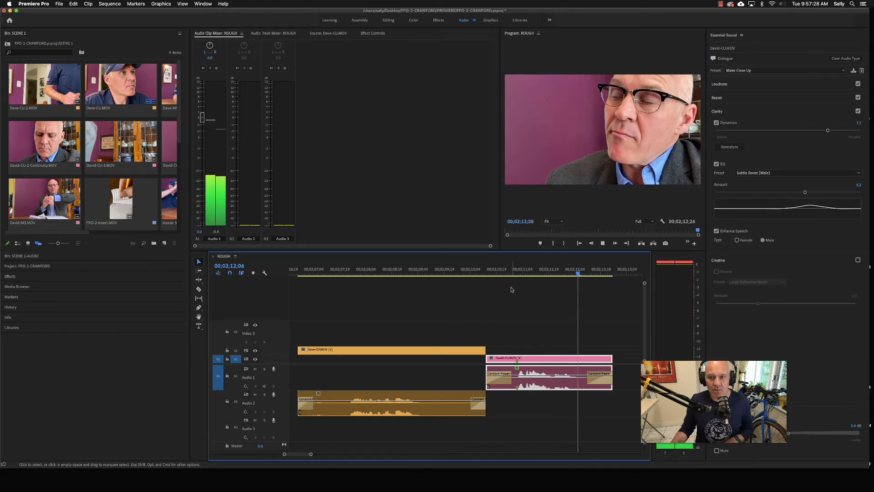
{"action": "key", "text": "space"}
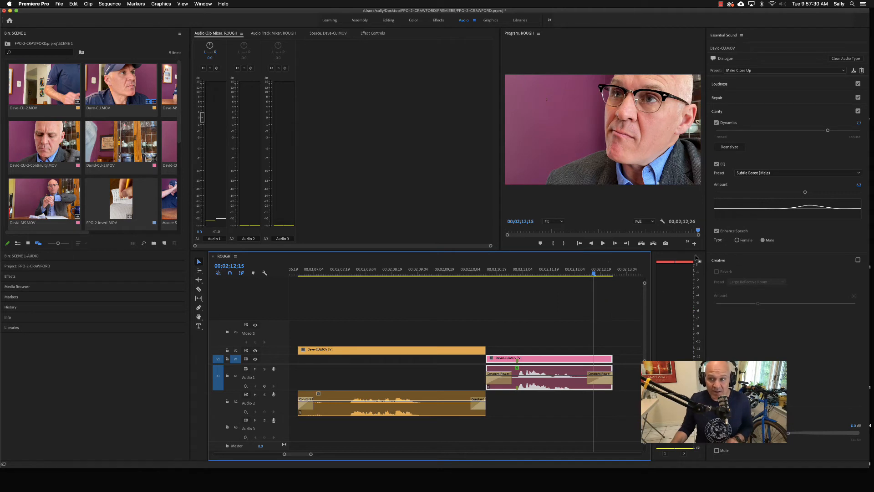
Step: Lower the David-CU.MOV clip's Dynamics to 4.9 and play back the dialogue repeatedly to check it
{"action": "left_click_drag", "start_coordinate": [828, 132], "coordinate": [787, 137]}
{"action": "left_click_drag", "start_coordinate": [574, 268], "coordinate": [540, 282]}
{"action": "key", "text": "space"}
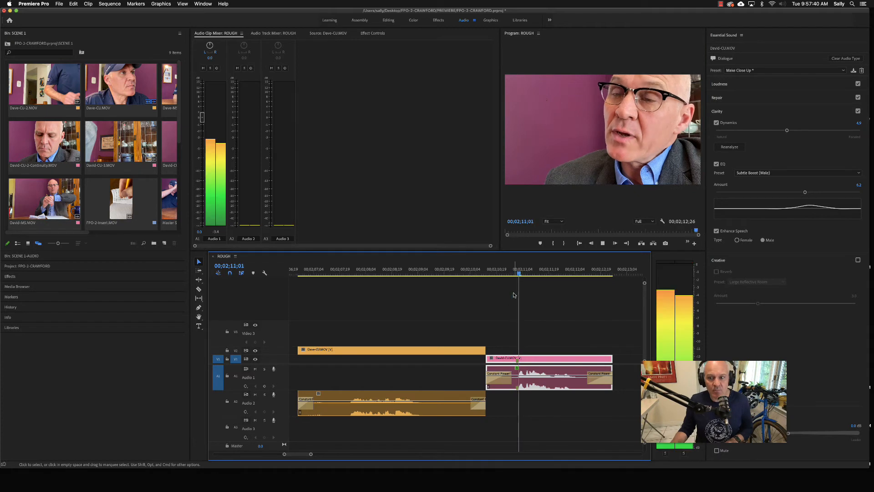
{"action": "key", "text": "space"}
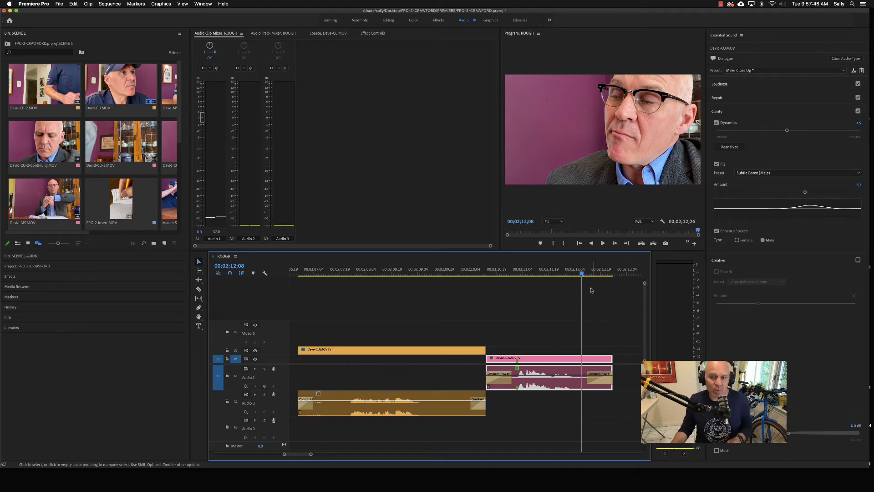
{"action": "left_click_drag", "start_coordinate": [582, 274], "coordinate": [516, 284]}
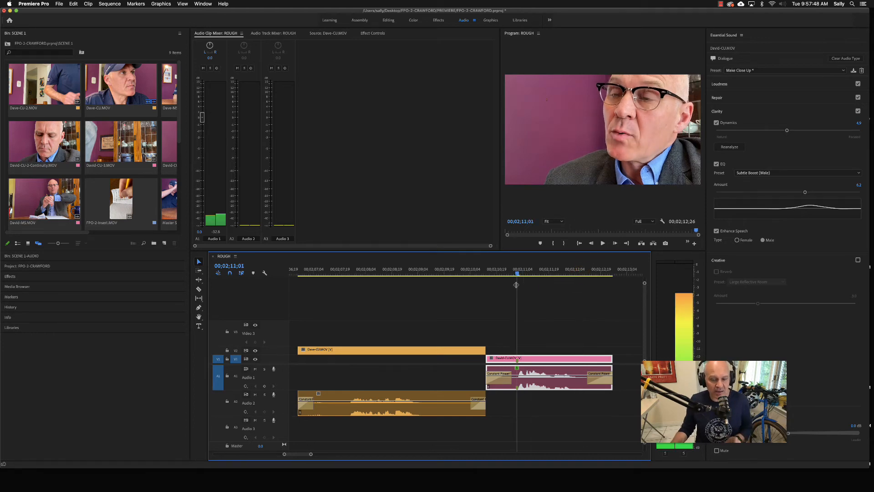
{"action": "key", "text": "space"}
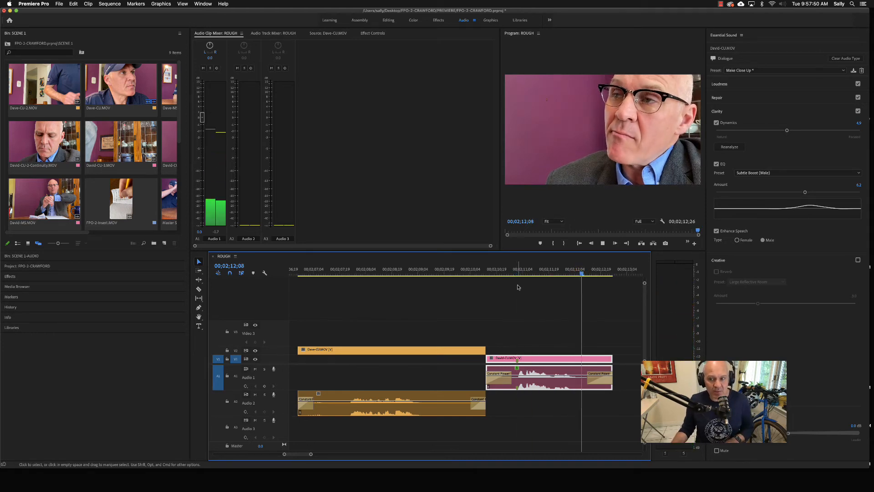
{"action": "left_click_drag", "start_coordinate": [586, 272], "coordinate": [364, 308]}
{"action": "key", "text": "space"}
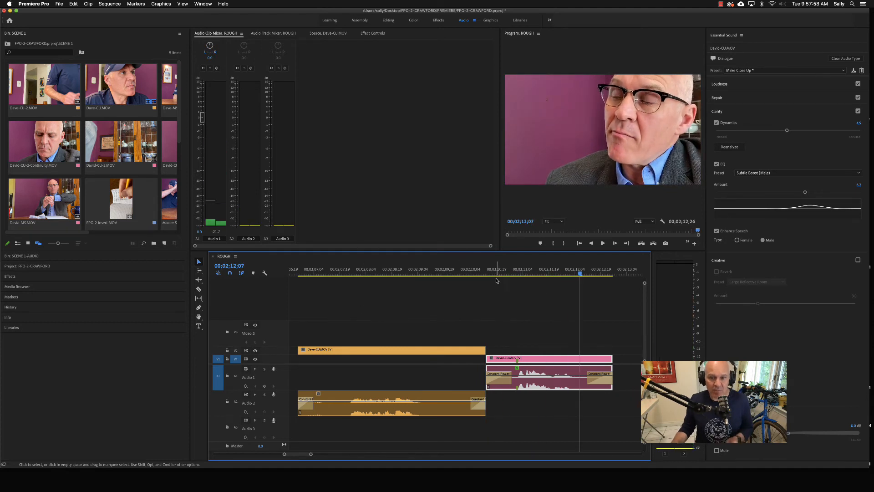
Step: Tag the Dave-CU.MOV clip on Audio 2 as Dialogue and apply the Make Close Up preset to it
{"action": "left_click_drag", "start_coordinate": [500, 270], "coordinate": [364, 296]}
{"action": "left_click", "coordinate": [399, 395]}
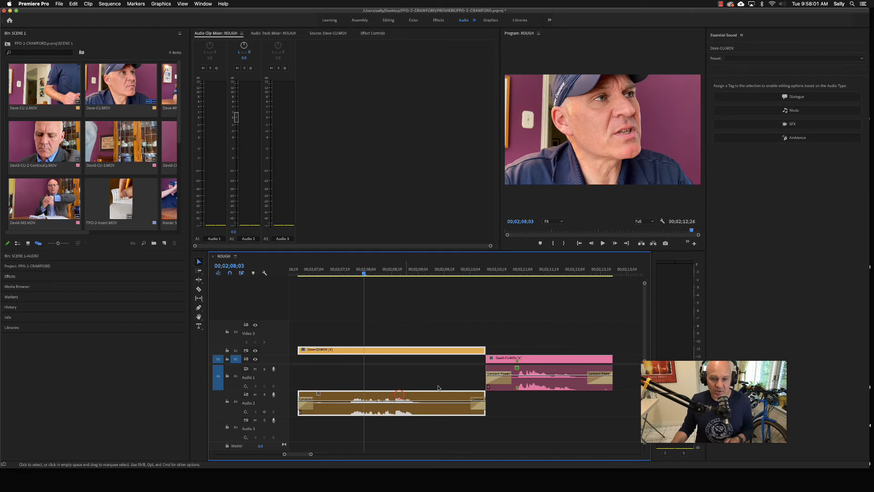
{"action": "left_click", "coordinate": [795, 97]}
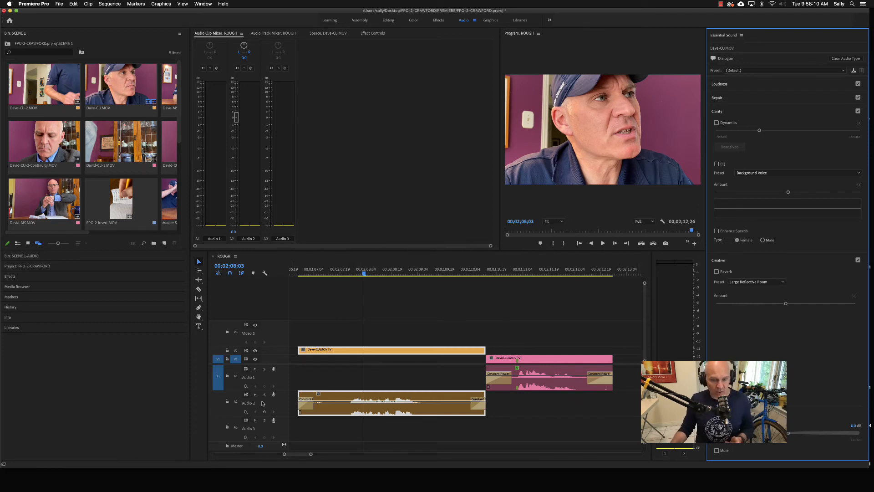
{"action": "left_click", "coordinate": [800, 72]}
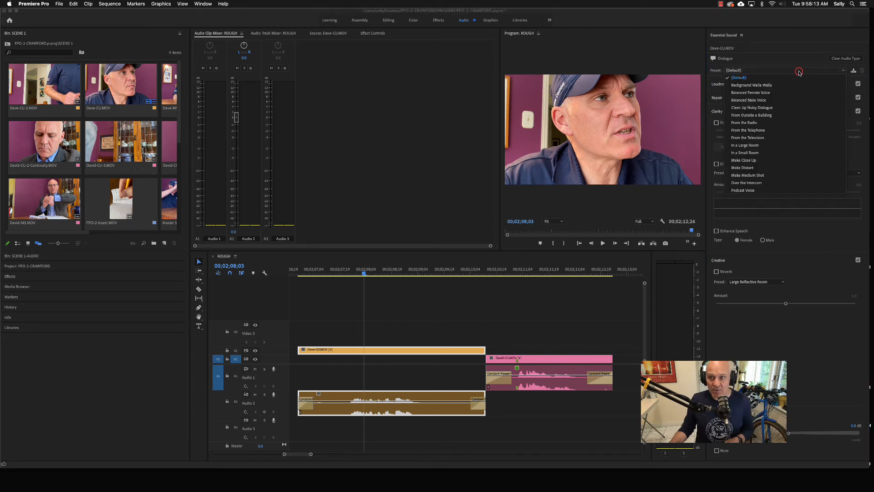
{"action": "left_click", "coordinate": [774, 160]}
Step: Lower the Dave-CU.MOV clip's Dynamics to 5.7 and play back both clips, returning the playhead to 00;02;10;28
{"action": "left_click", "coordinate": [822, 132]}
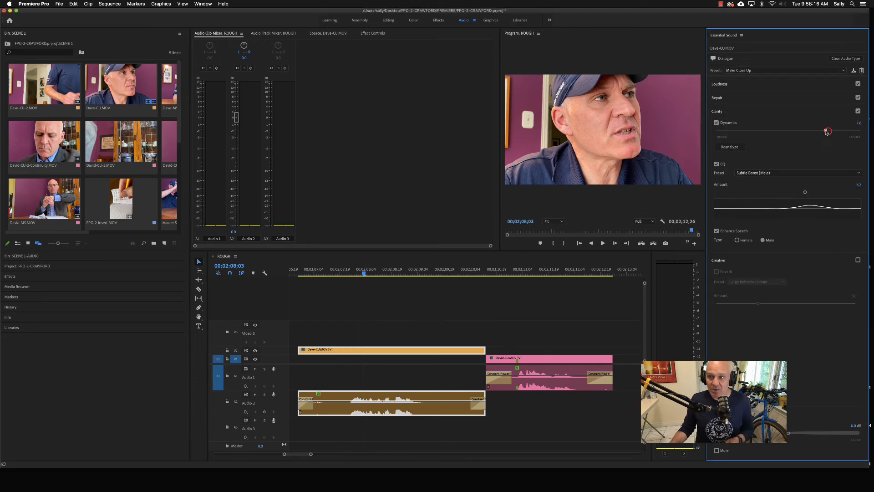
{"action": "left_click_drag", "start_coordinate": [822, 132], "coordinate": [799, 133]}
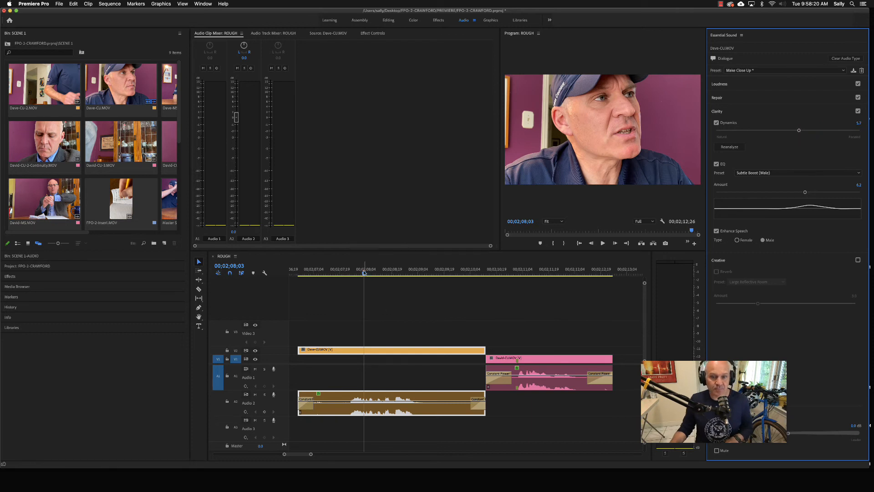
{"action": "left_click_drag", "start_coordinate": [363, 270], "coordinate": [344, 277]}
{"action": "key", "text": "space"}
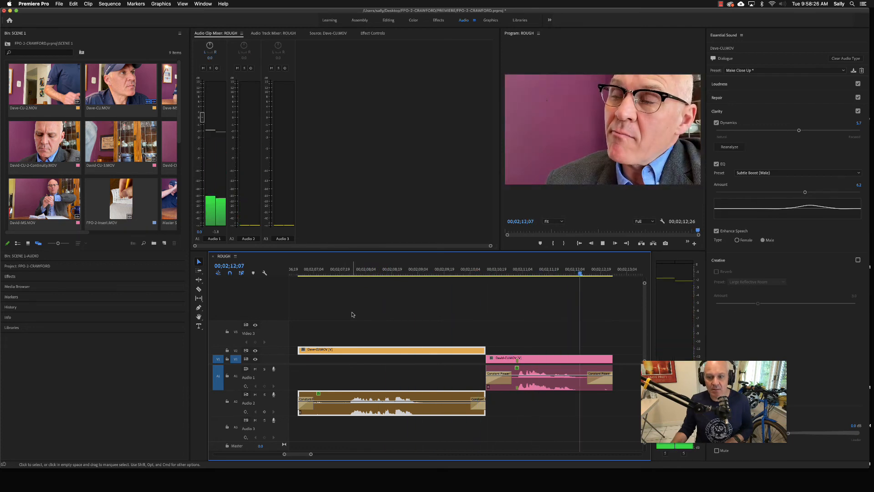
{"action": "key", "text": "space"}
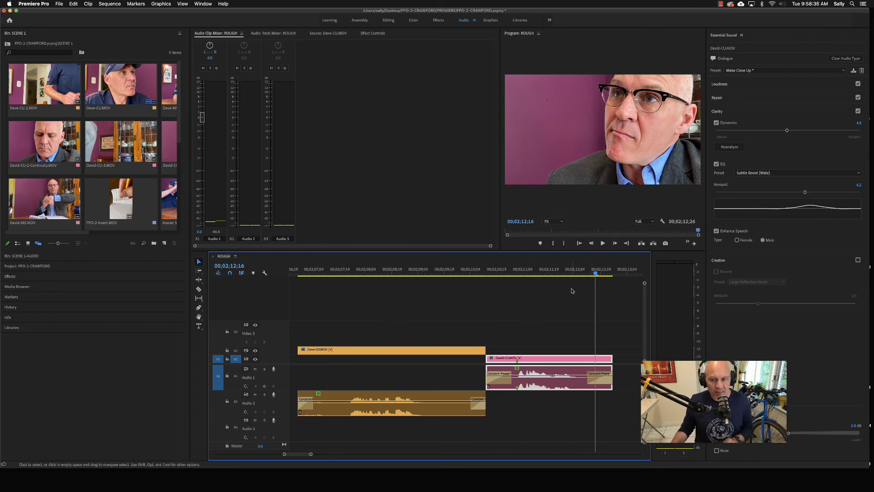
{"action": "left_click_drag", "start_coordinate": [574, 269], "coordinate": [511, 282]}
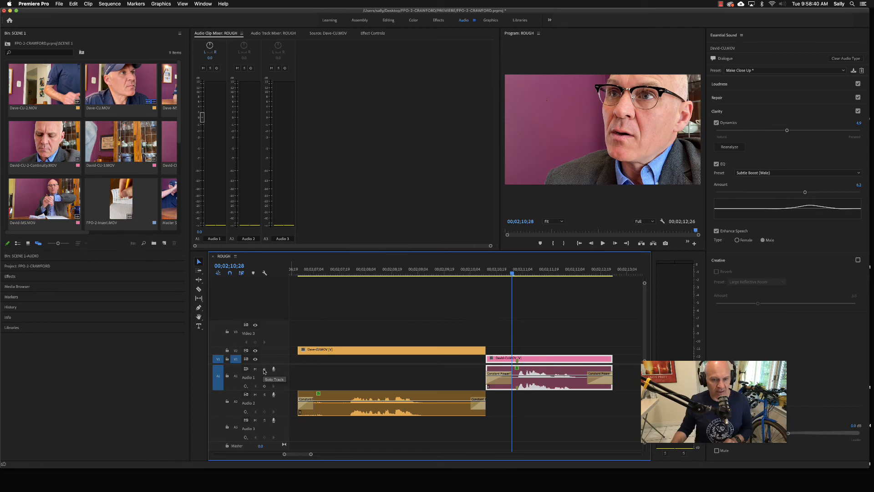
Step: Solo and unsolo the Audio 1, Audio 2 and Audio 3 tracks one after another
{"action": "left_click", "coordinate": [264, 369]}
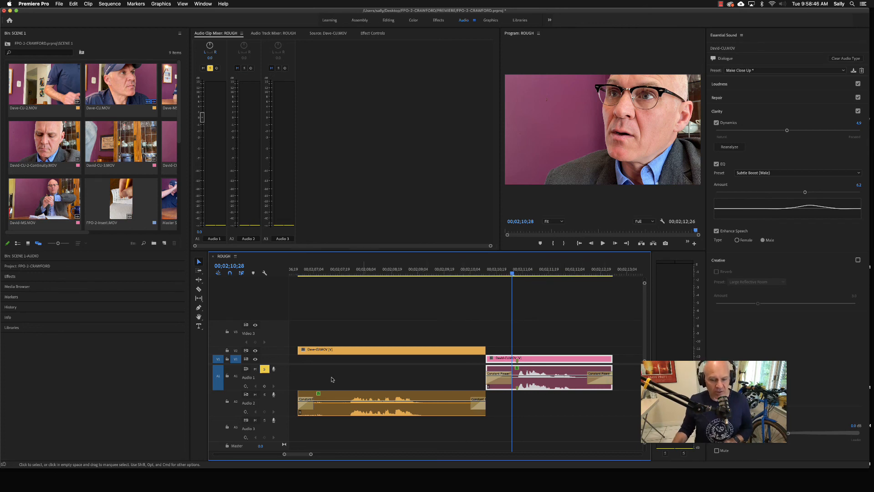
{"action": "left_click", "coordinate": [265, 369]}
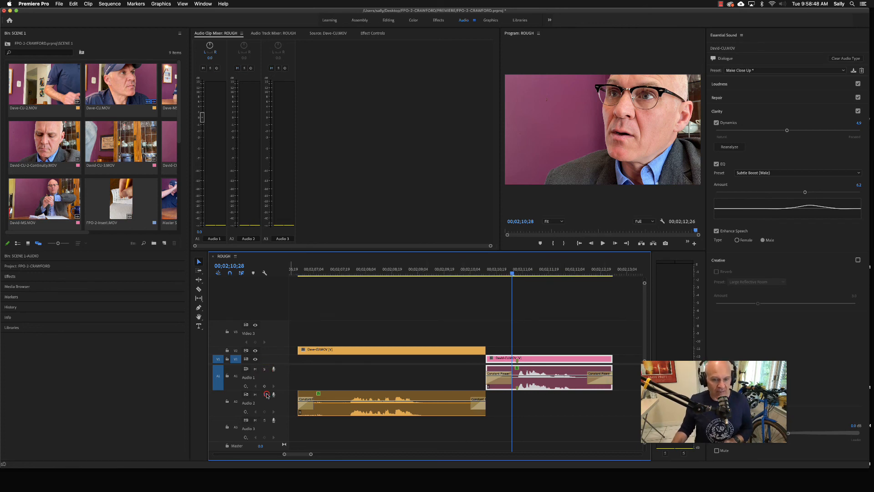
{"action": "left_click", "coordinate": [264, 394]}
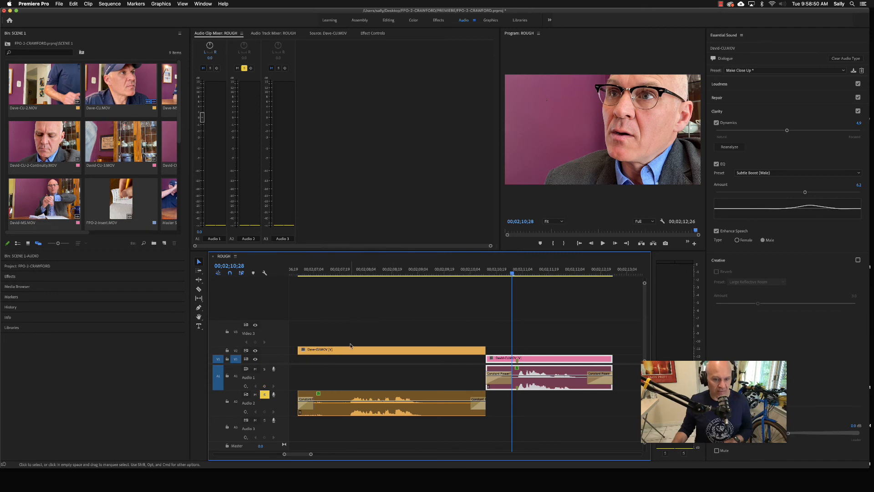
{"action": "left_click", "coordinate": [264, 394]}
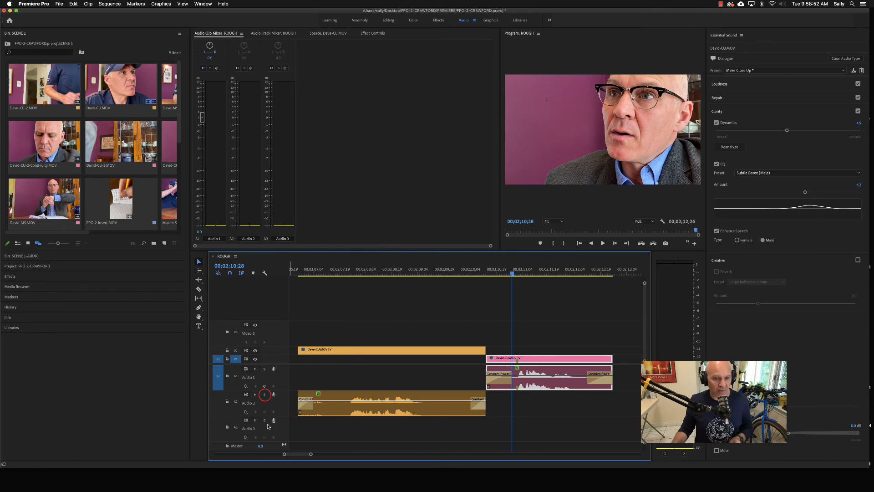
{"action": "left_click", "coordinate": [266, 420]}
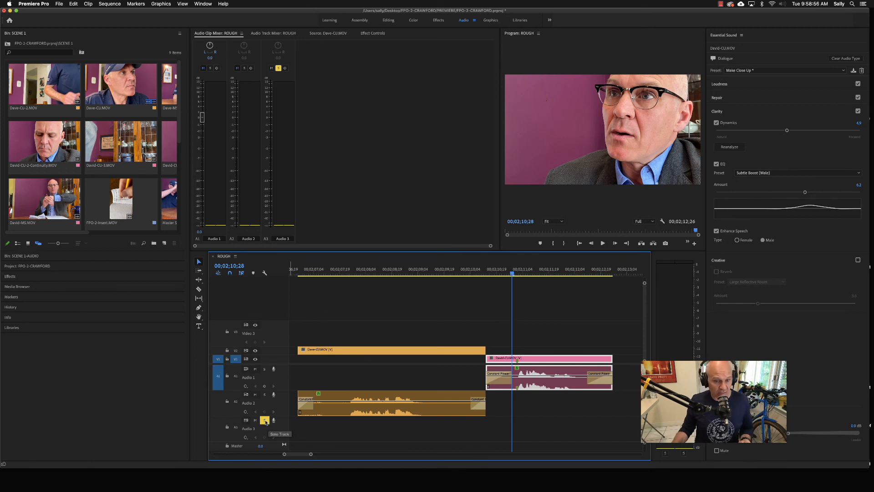
{"action": "left_click", "coordinate": [265, 421]}
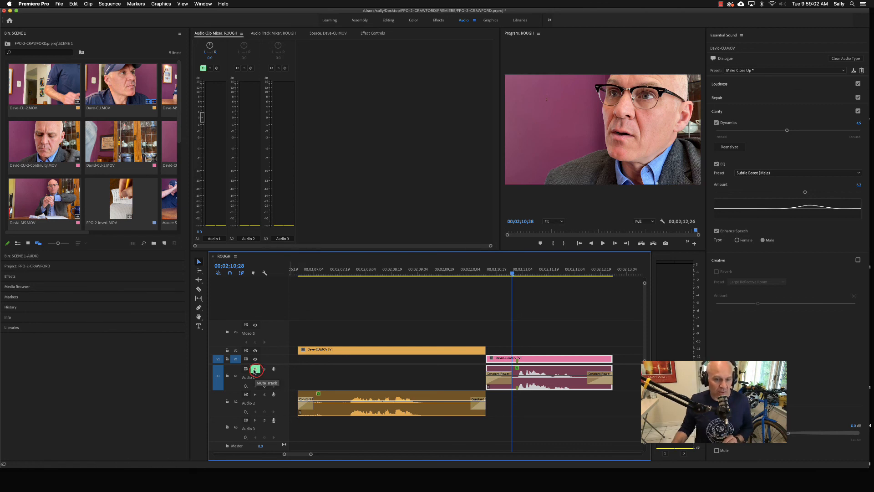
Step: Unmute the Audio 1 track, turn its solo on and off, and play back the David-CU.MOV clip
{"action": "left_click", "coordinate": [255, 369]}
{"action": "left_click", "coordinate": [264, 369]}
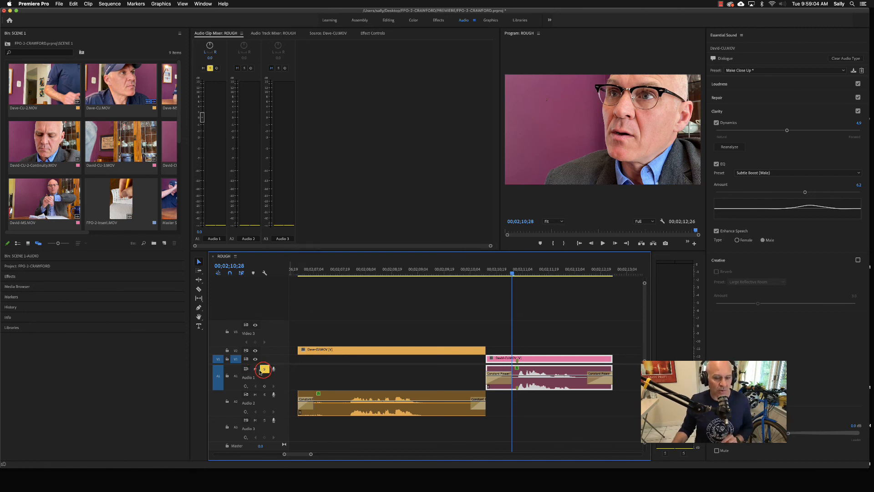
{"action": "left_click", "coordinate": [263, 370]}
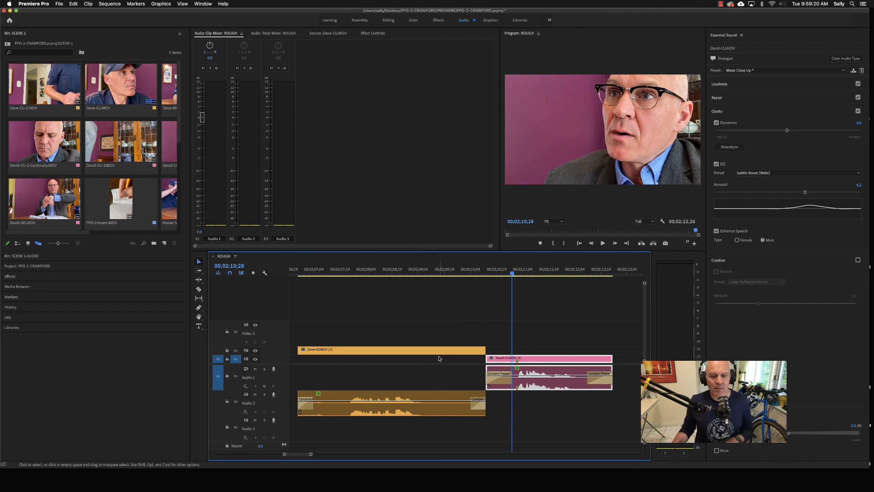
{"action": "key", "text": "space"}
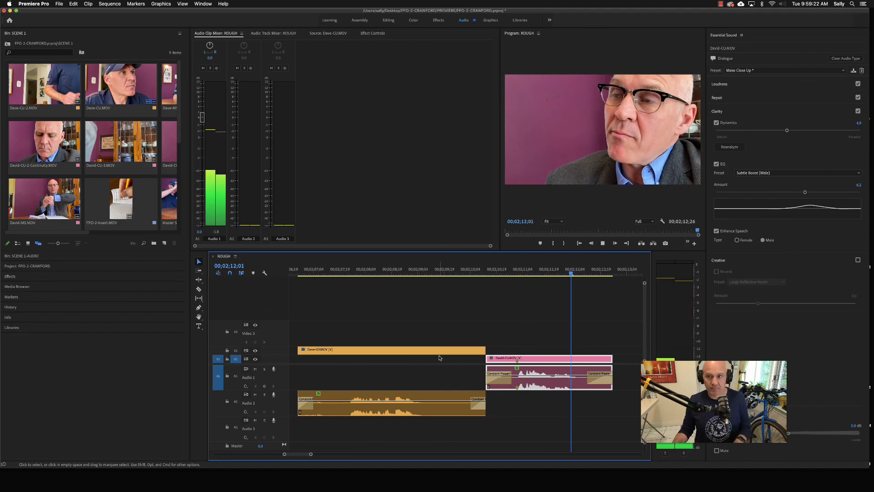